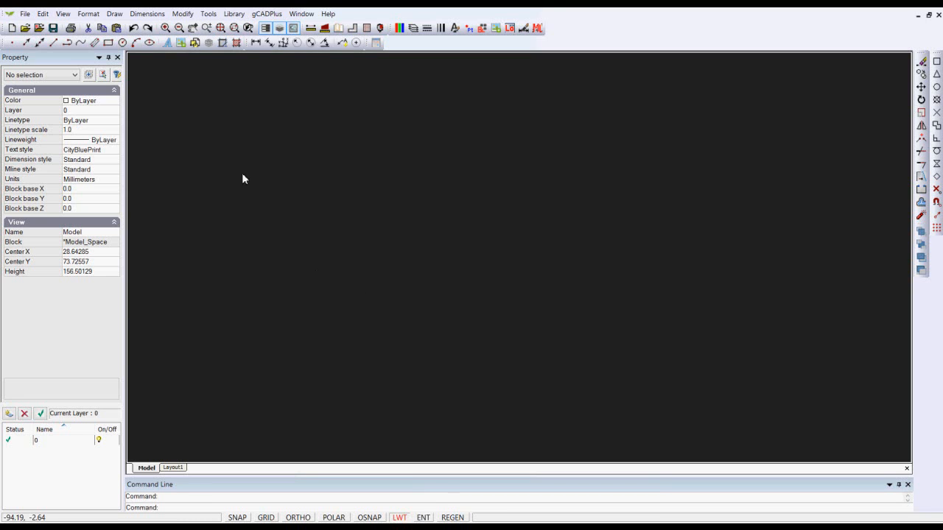
Review the layouts defined in the drawing and their paper sizes, leaving the list without changes.
click(88, 14)
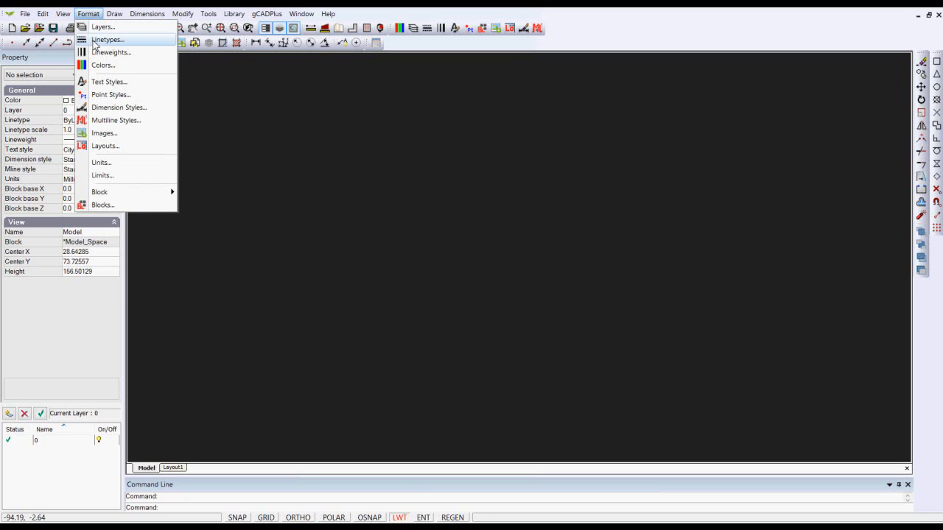
click(104, 146)
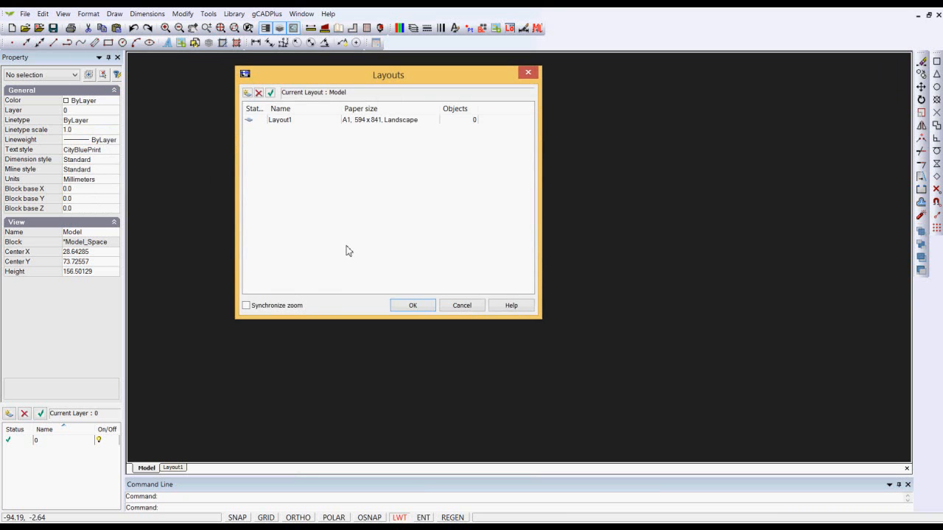
click(293, 122)
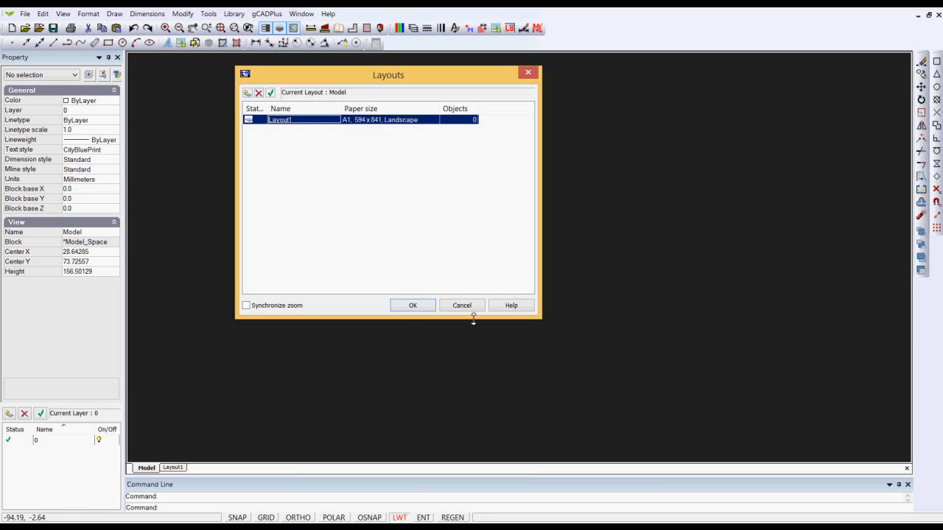
click(462, 306)
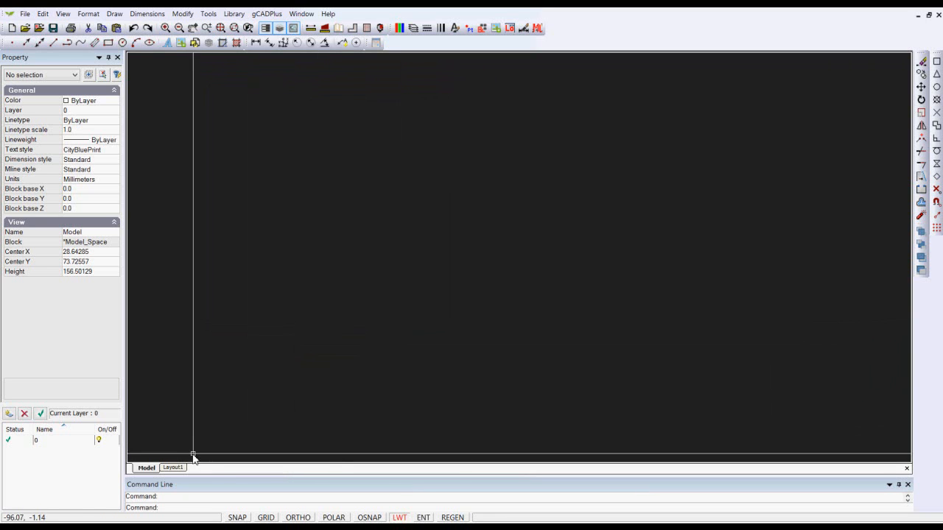
Switch from model space to the Layout1 paper sheet.
click(172, 468)
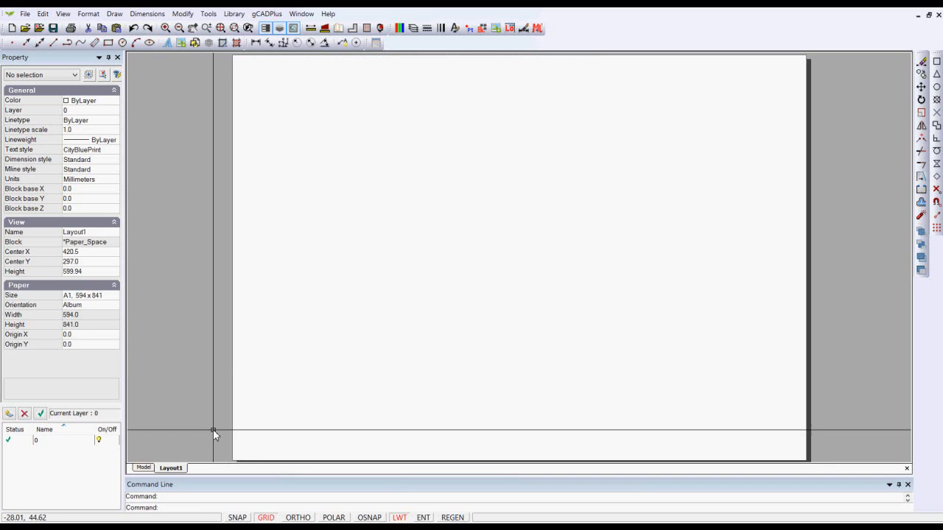
scroll(238, 331, down, 1)
scroll(237, 331, down, 1)
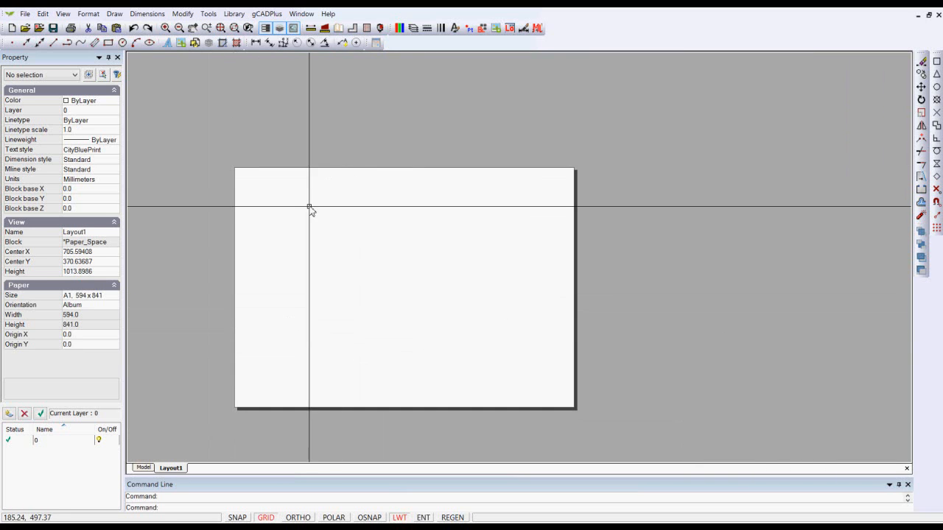
Measure the sheet's width along its upper edge.
click(310, 28)
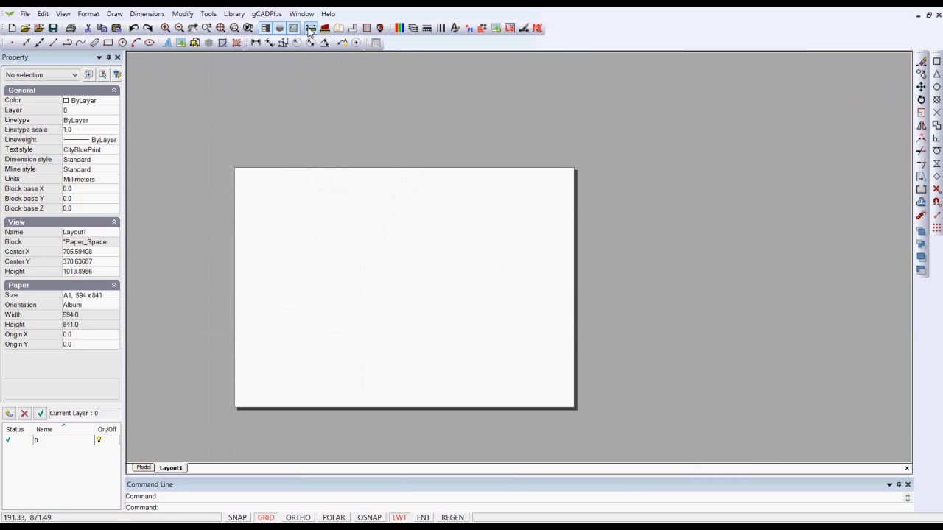
click(235, 158)
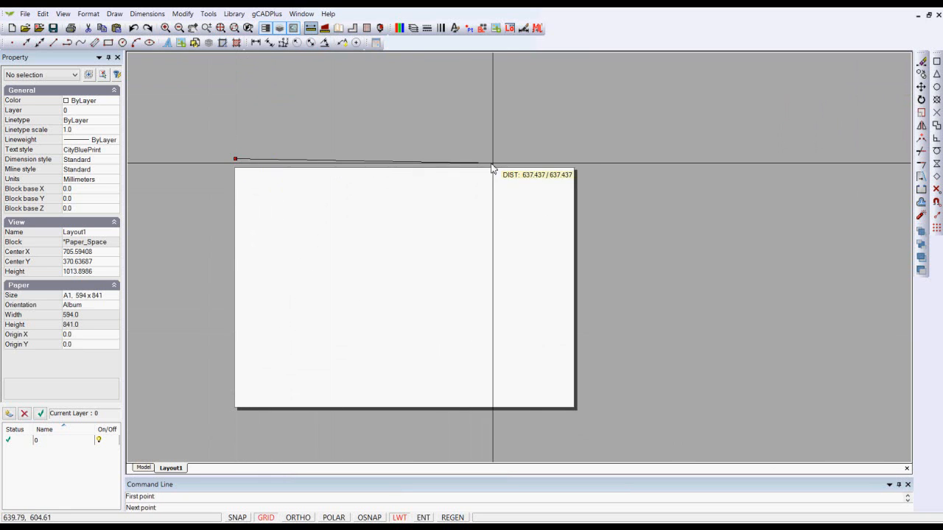
click(574, 158)
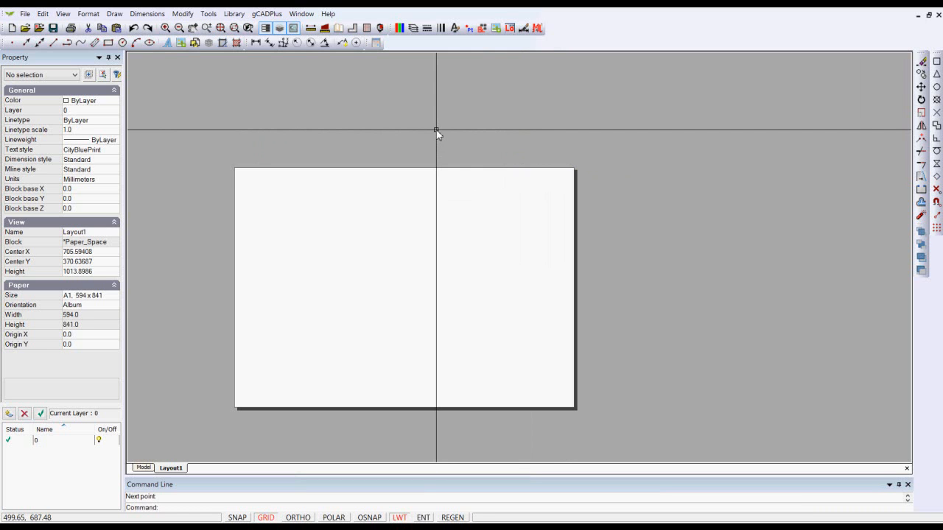
Insert the raster image IMG_0068 from the sheet's lower-left corner, sized on screen to about 767 × 573 mm.
click(117, 15)
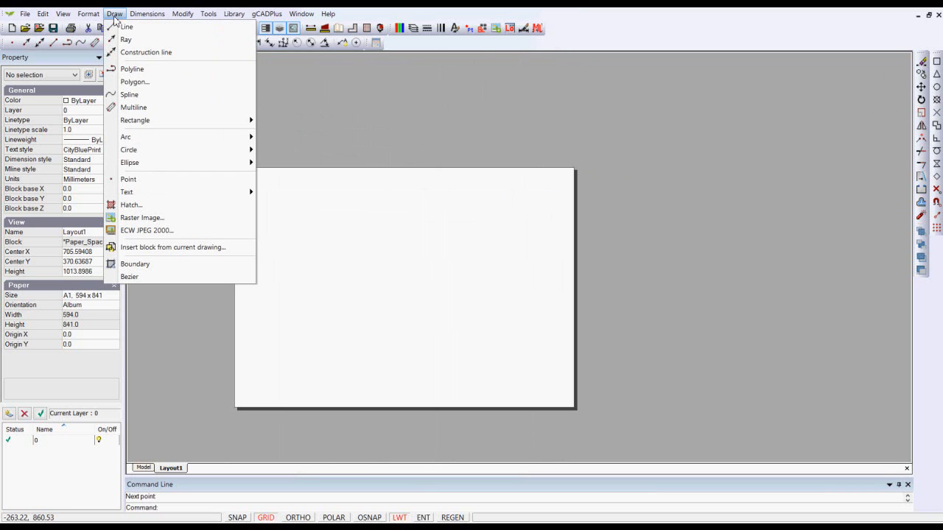
click(140, 218)
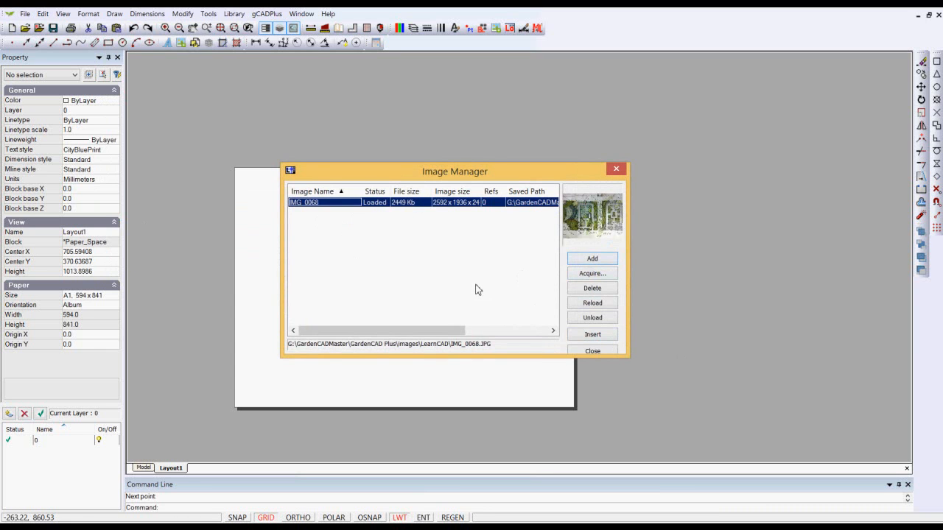
click(598, 335)
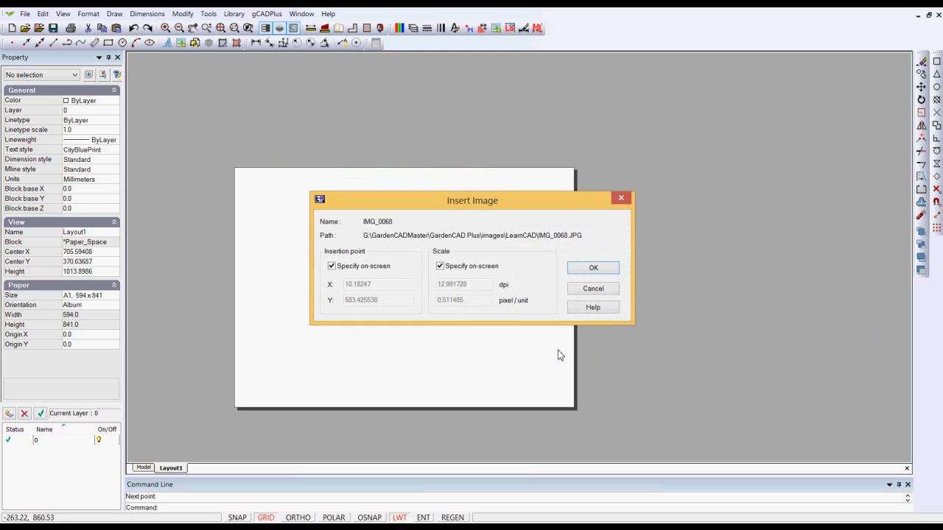
click(594, 269)
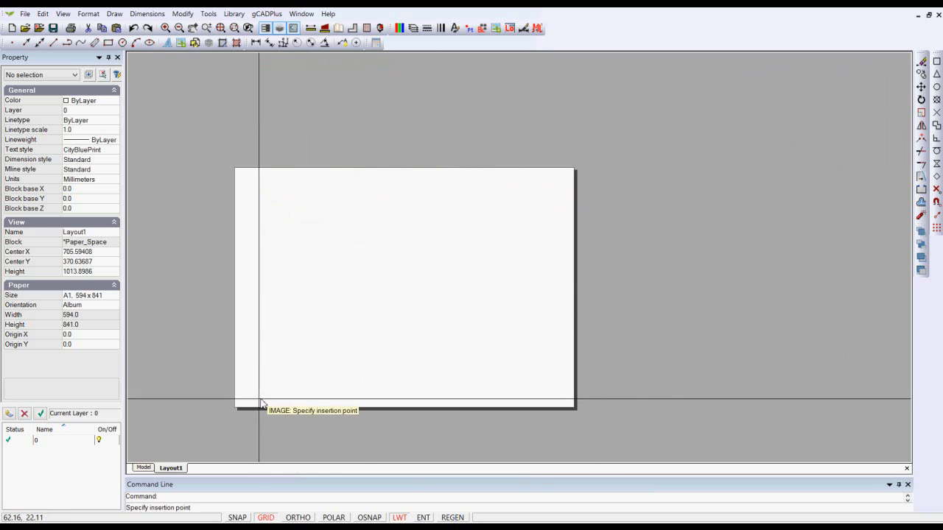
click(238, 404)
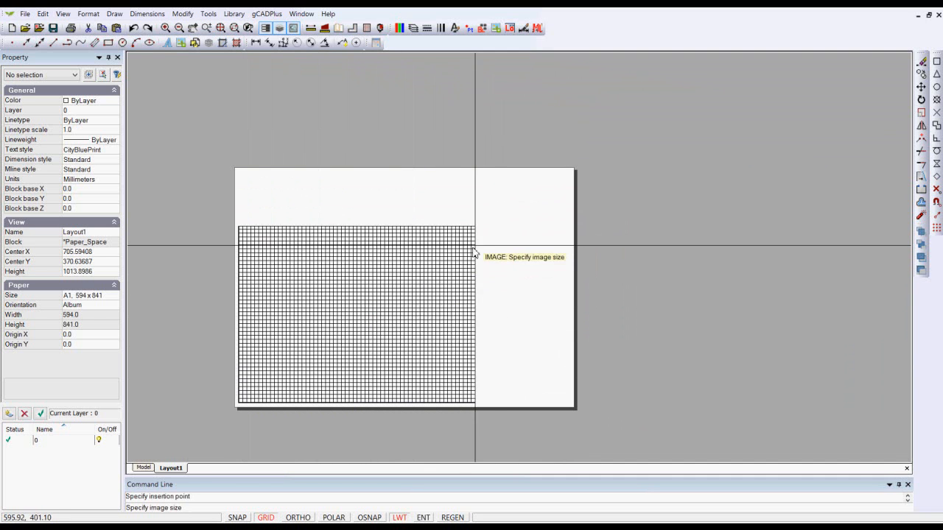
click(549, 209)
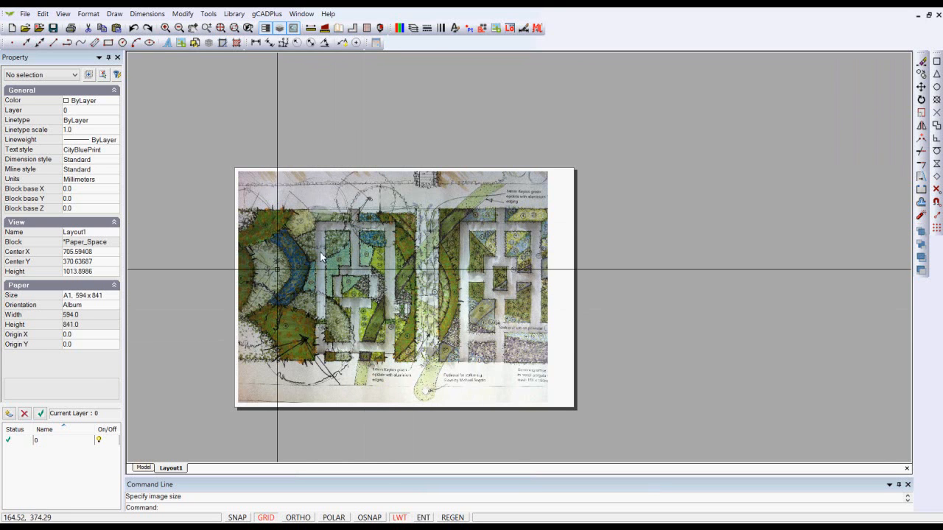
Move the garden plan image about 31 mm to the right and 10 mm down to centre it on the sheet.
click(551, 329)
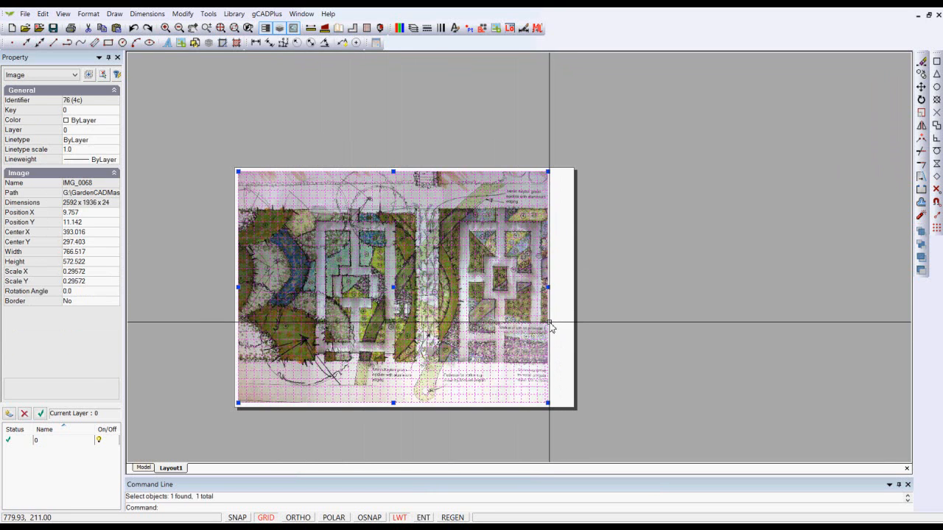
click(406, 293)
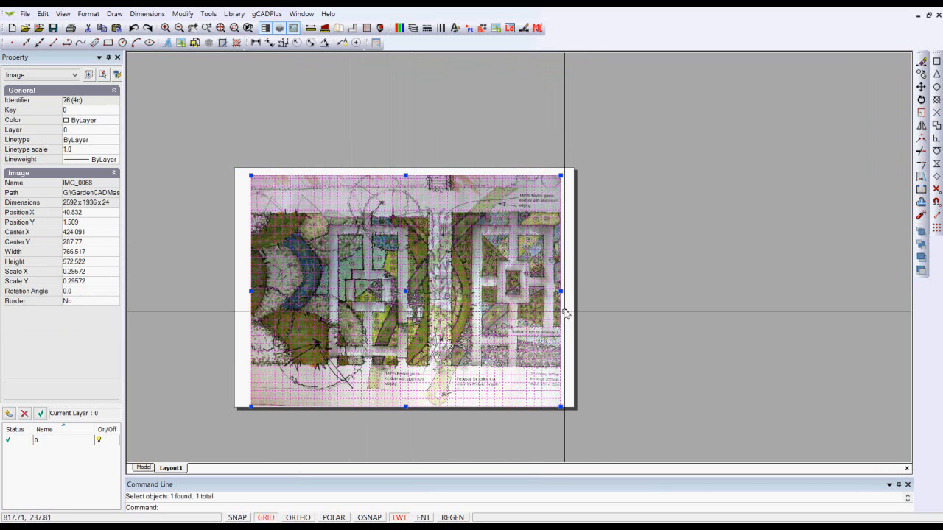
right_click(617, 300)
click(633, 317)
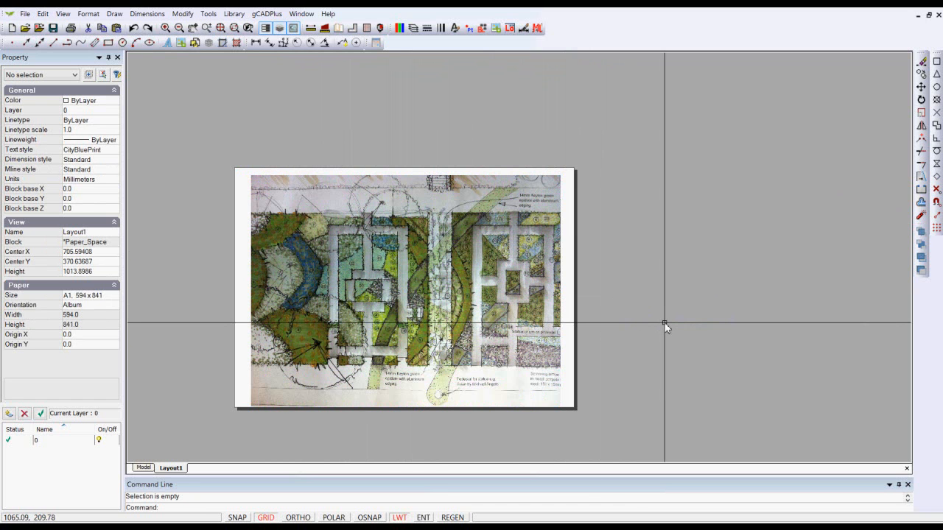
right_click(665, 323)
click(689, 353)
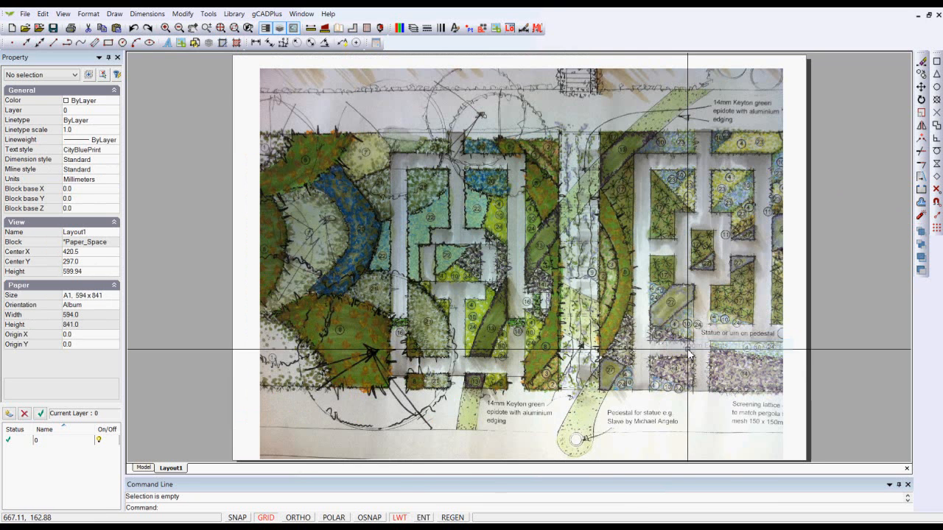
Try exporting the layout to PDF using a window around the whole sheet at Medium level, then cancel the save.
click(25, 14)
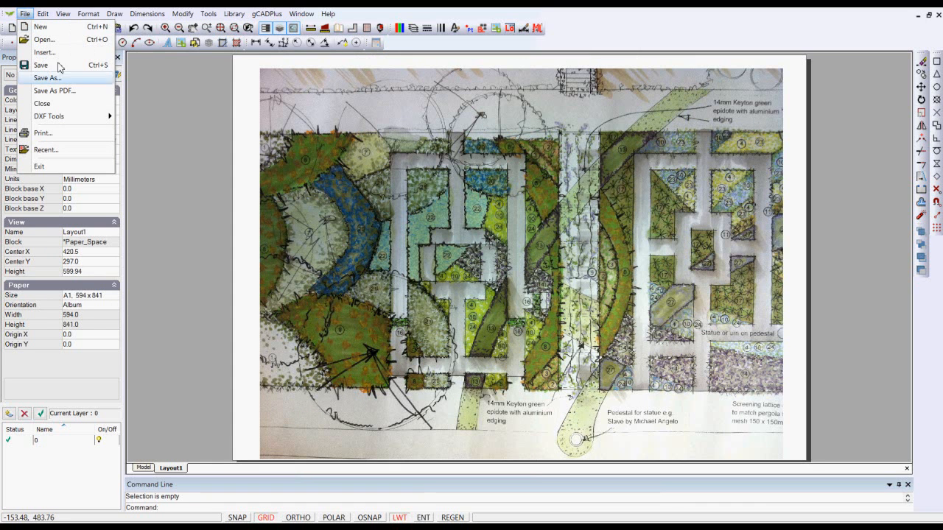
click(66, 93)
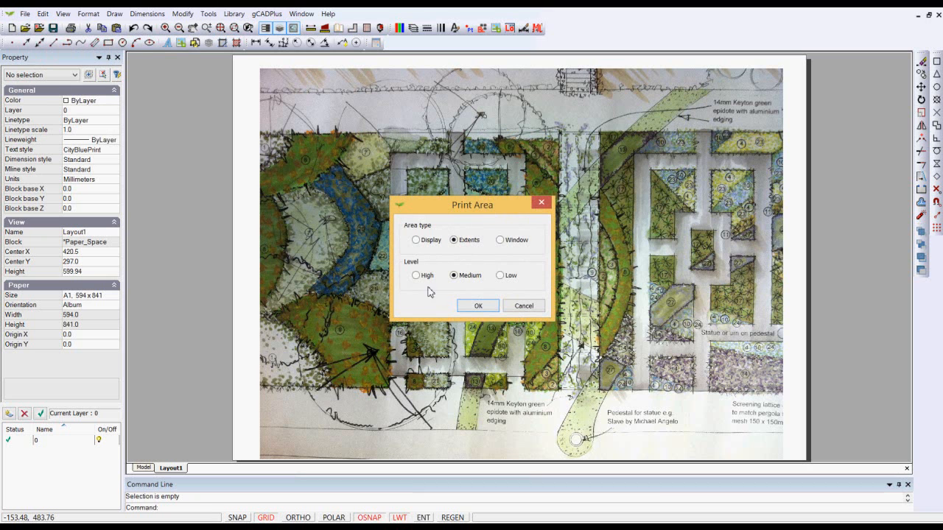
click(501, 241)
click(478, 305)
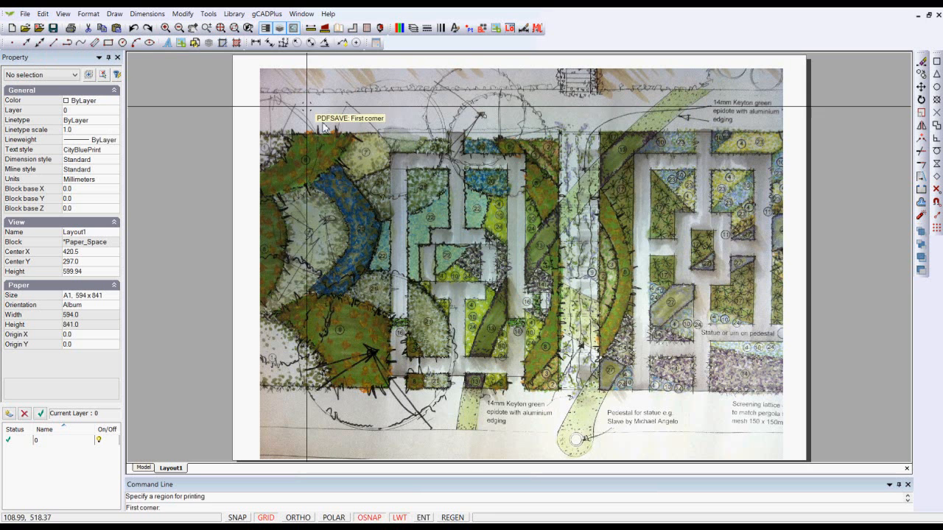
click(236, 58)
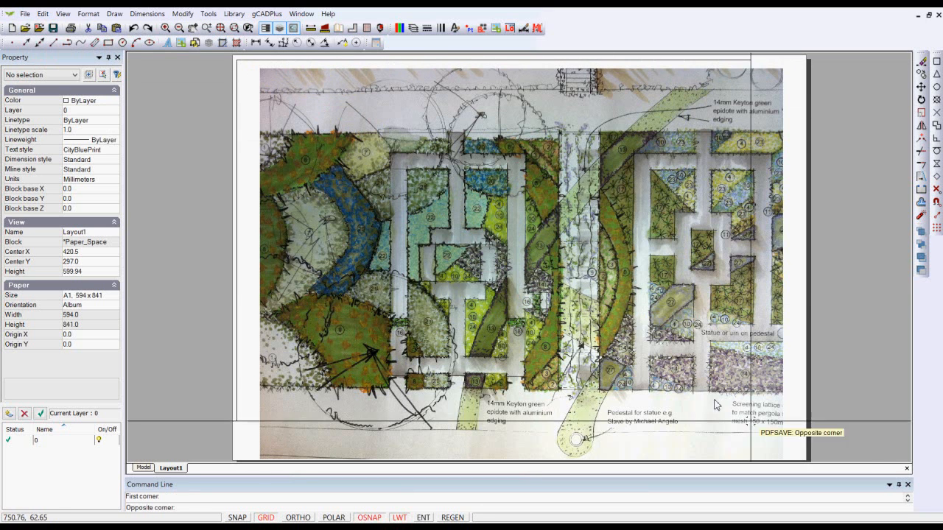
click(802, 460)
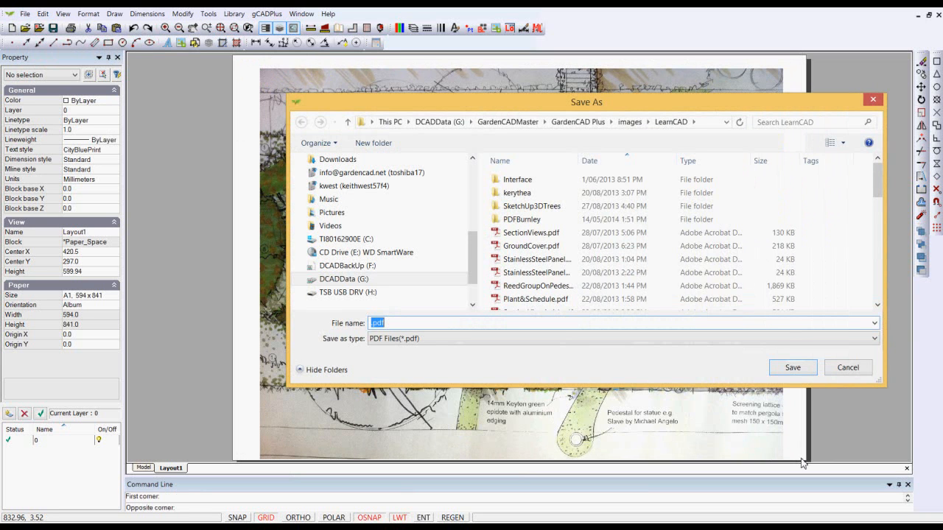
click(848, 369)
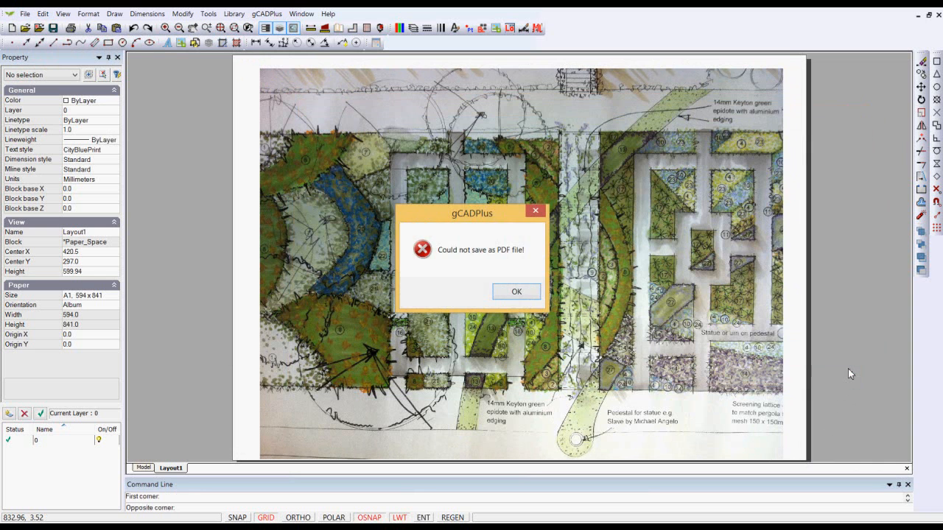
click(517, 292)
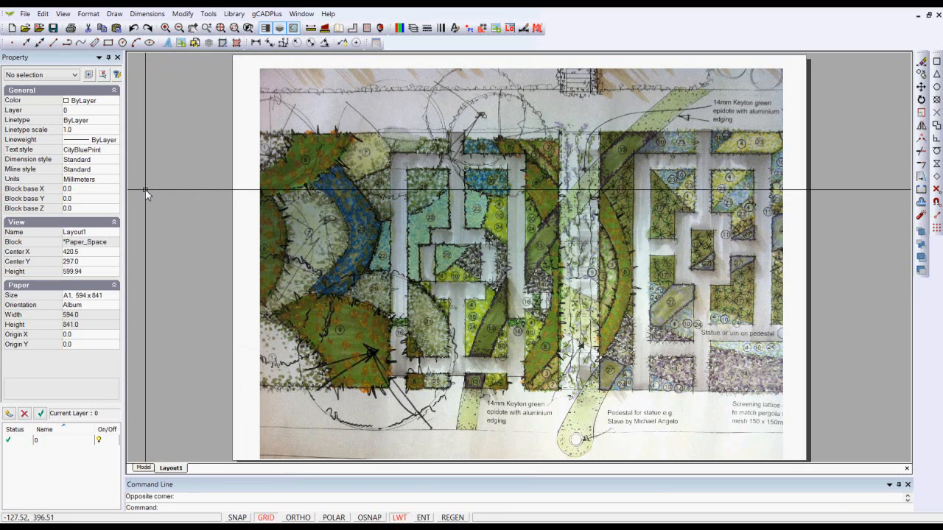
Start printing the layout with the print area set to Paper.
click(25, 13)
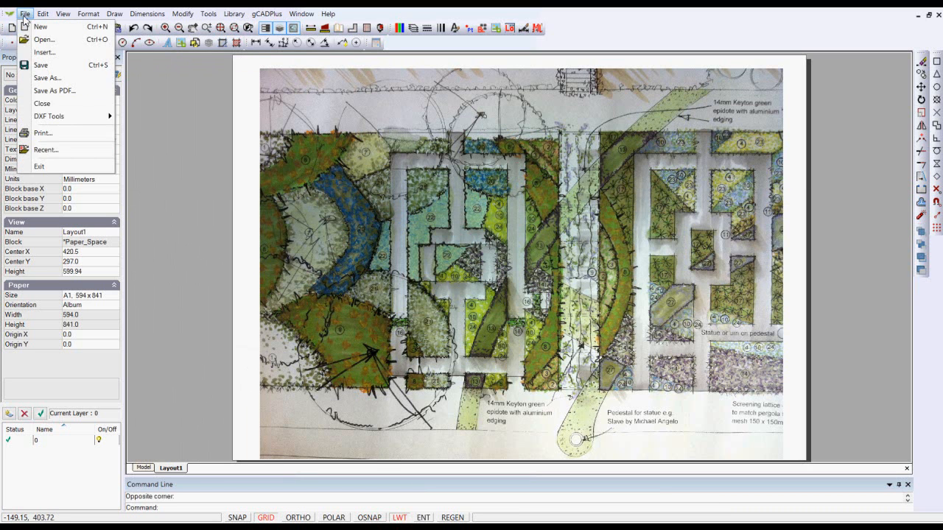
click(46, 133)
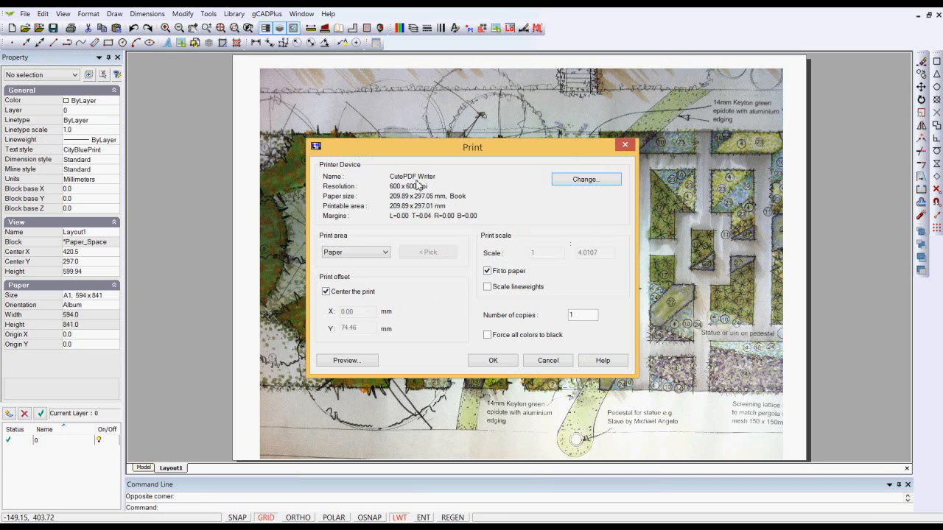
click(385, 255)
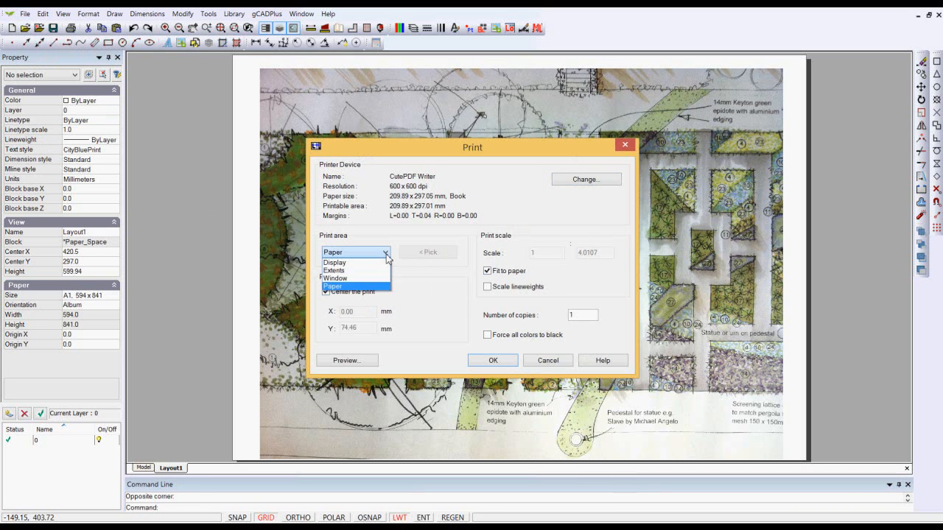
click(357, 286)
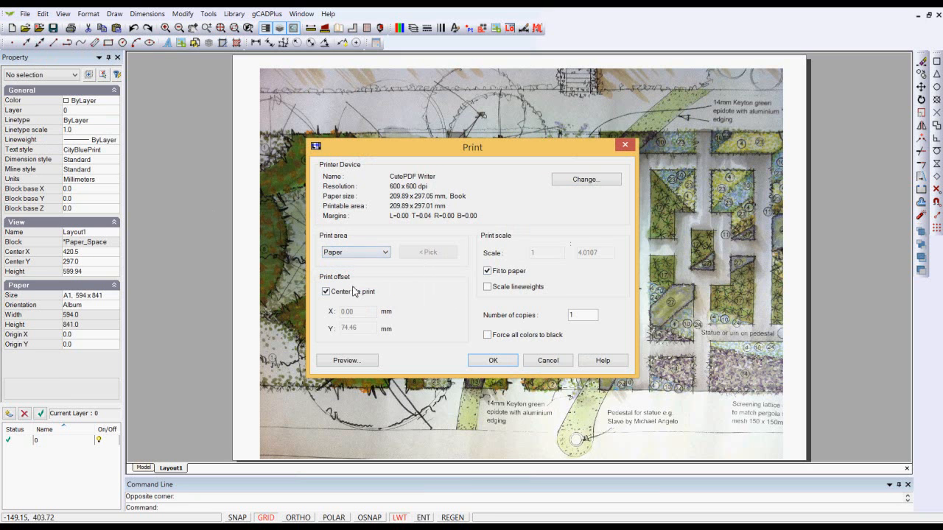
Set the CutePDF Writer paper size to ISO A1 in the printer's advanced document settings.
click(582, 181)
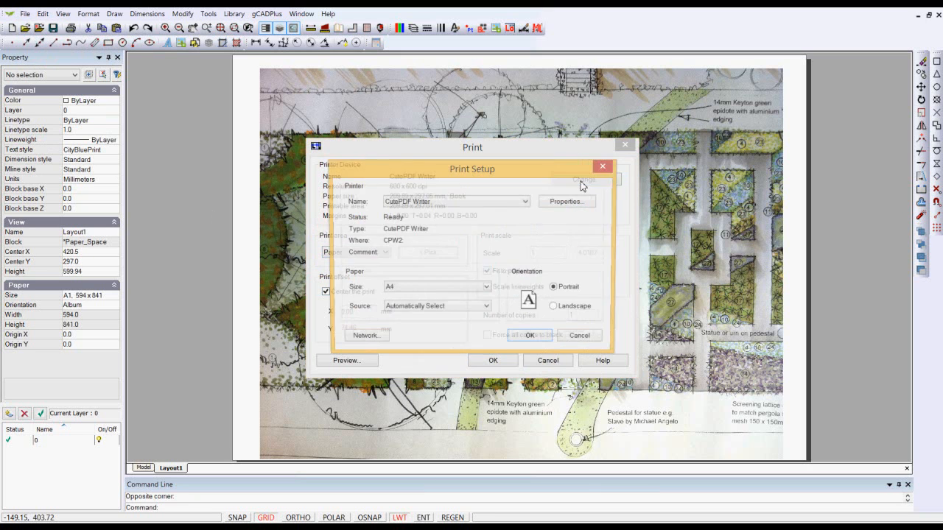
click(574, 202)
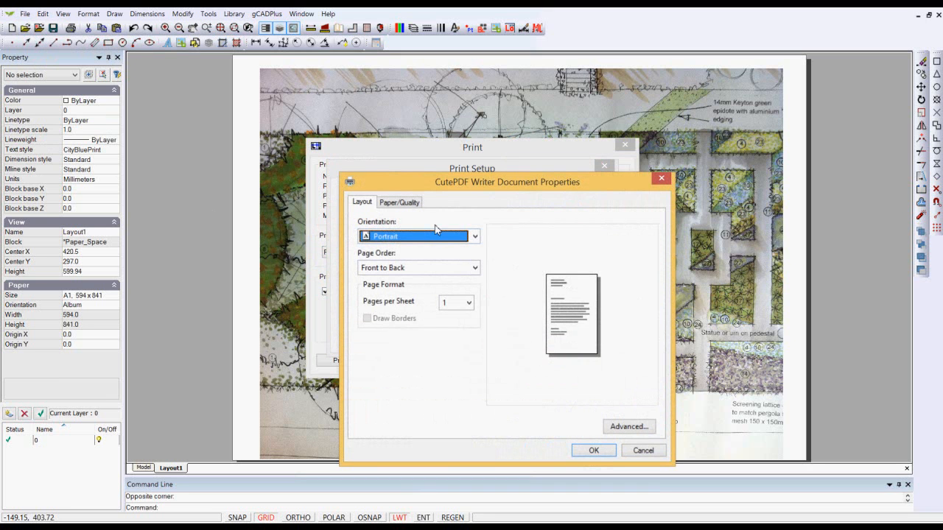
click(409, 206)
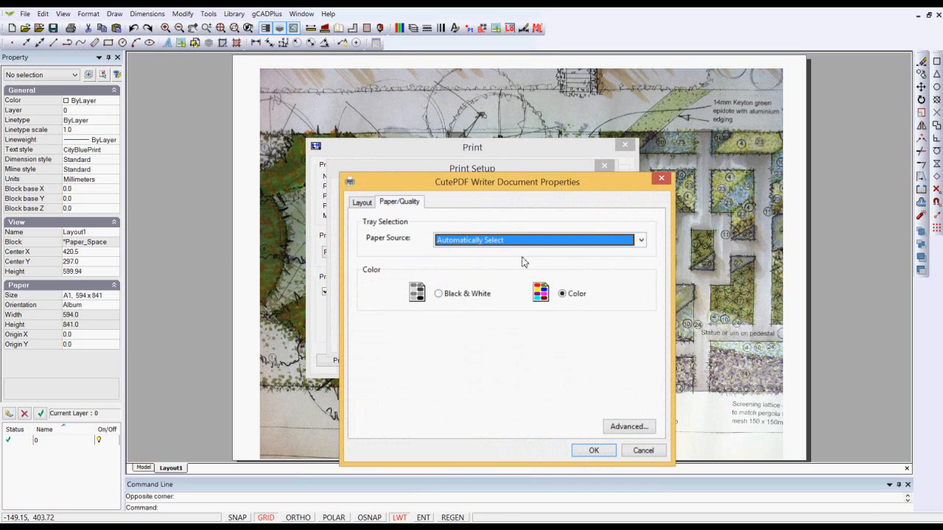
click(369, 204)
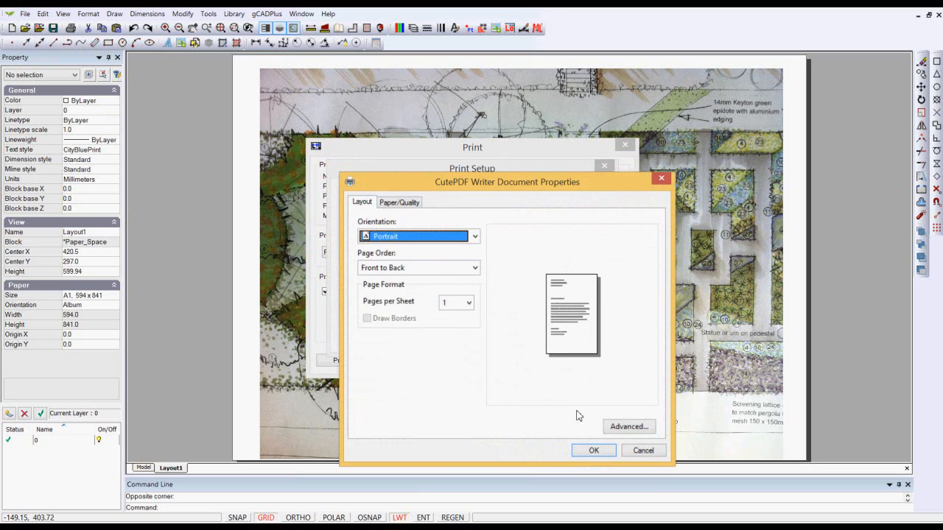
click(610, 428)
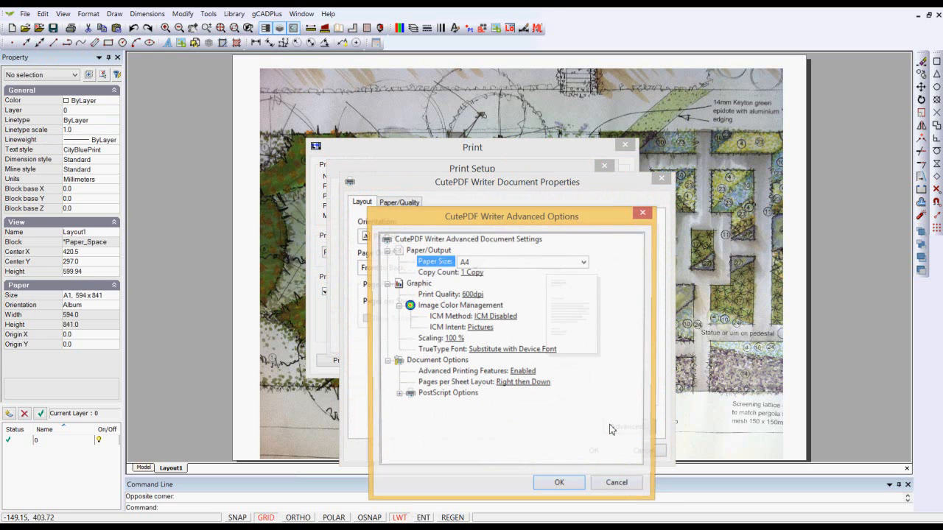
click(583, 262)
drag(586, 265, 572, 129)
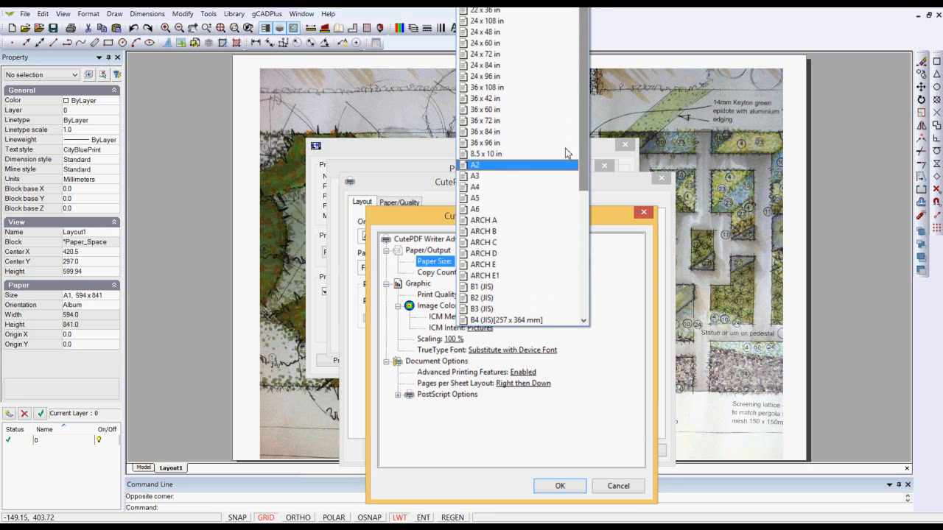
drag(583, 181, 597, 259)
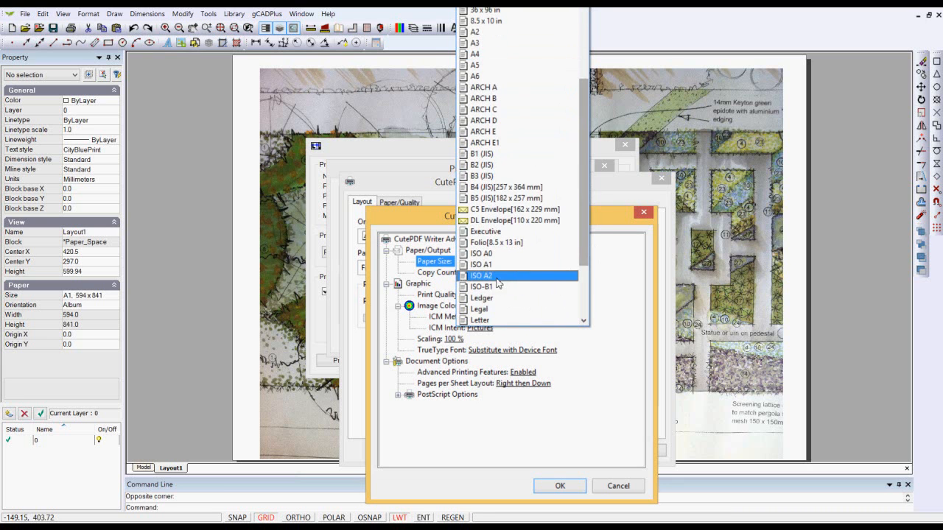
click(486, 274)
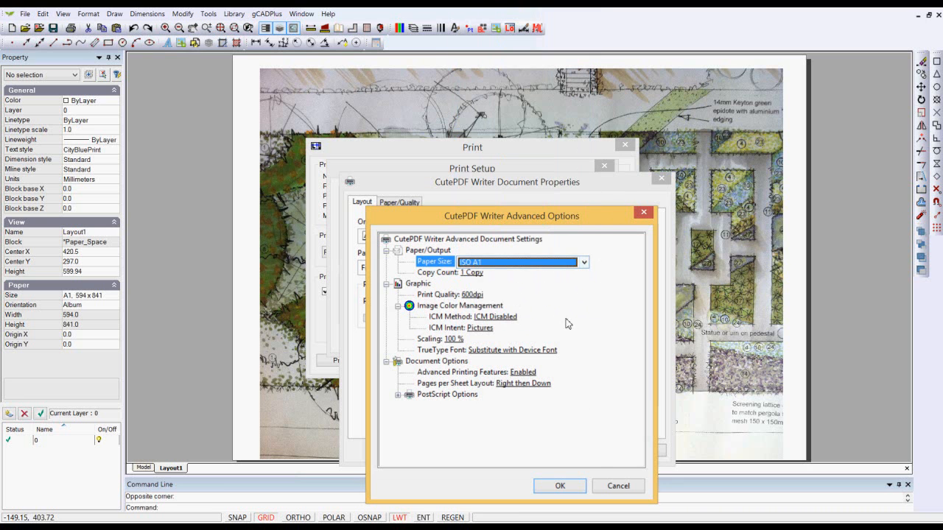
click(565, 489)
click(595, 450)
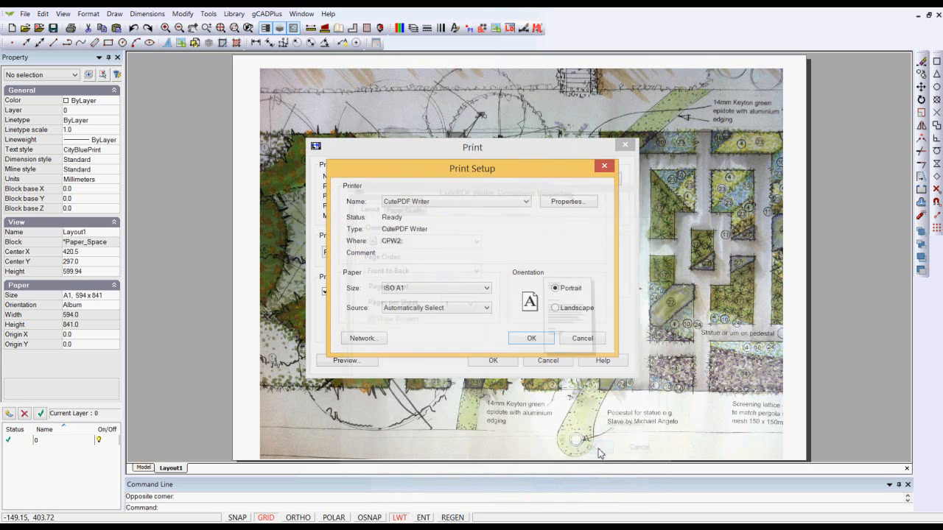
Set the printer's page orientation to Landscape and preview the print of the layout.
click(556, 308)
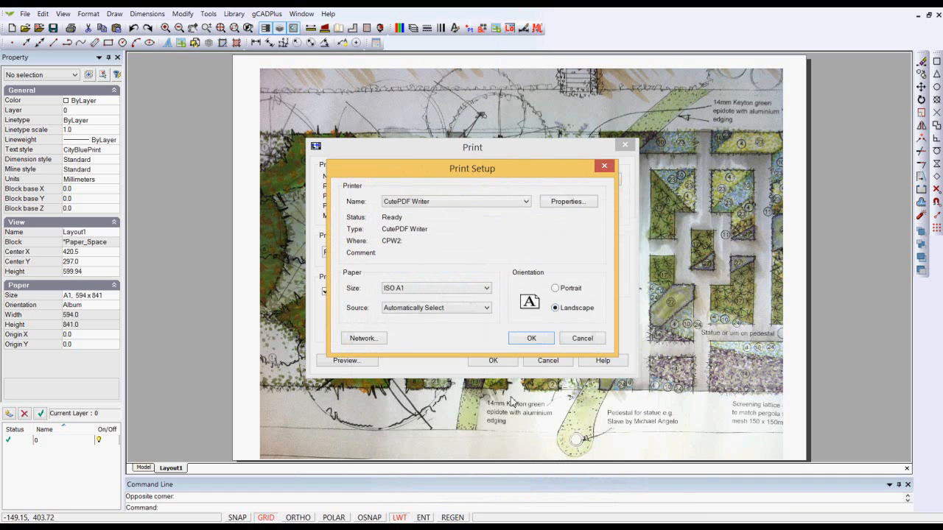
click(535, 339)
click(360, 362)
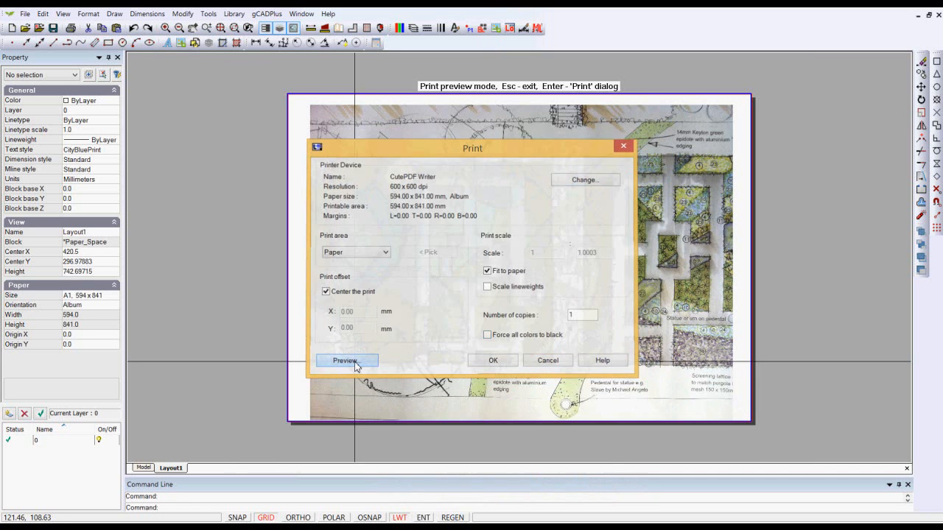